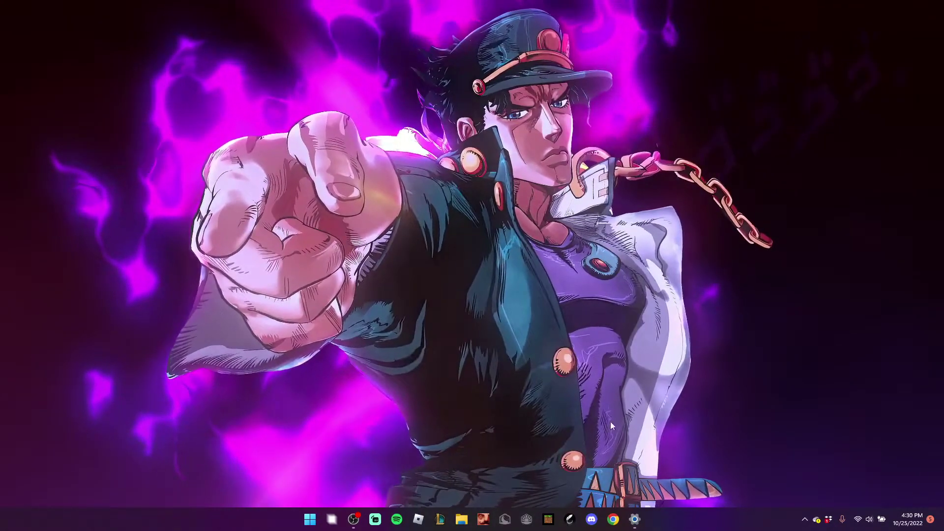
- Restore and reposition the Settings window, then scroll the Mouse page down to Related settings
{"action": "left_click", "coordinate": [640, 525]}
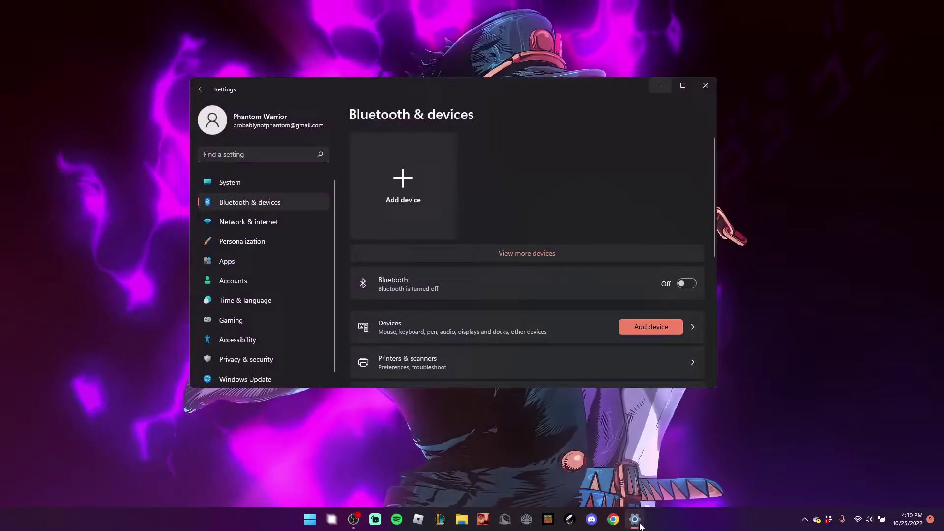
{"action": "left_click_drag", "start_coordinate": [406, 89], "coordinate": [435, 69]}
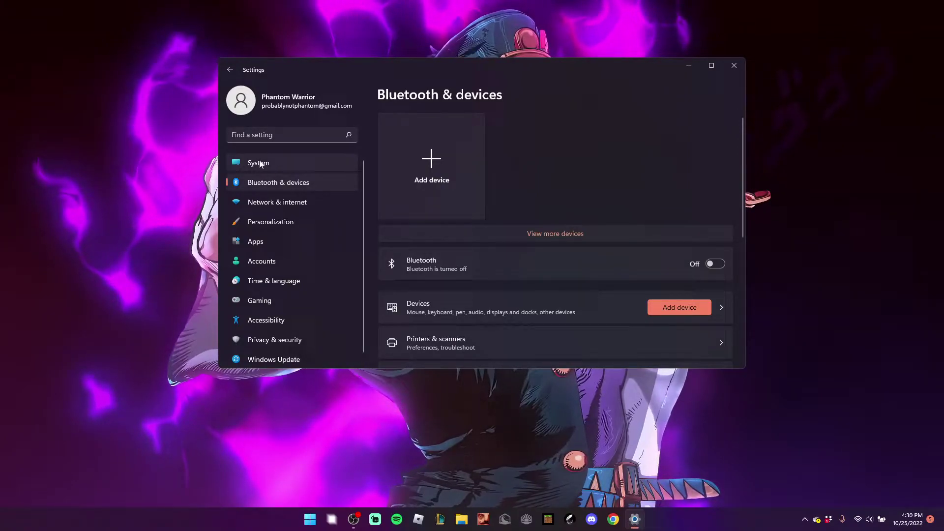
{"action": "scroll", "coordinate": [584, 194], "scroll_direction": "down", "scroll_amount": 2}
{"action": "scroll", "coordinate": [496, 246], "scroll_direction": "up", "scroll_amount": 2}
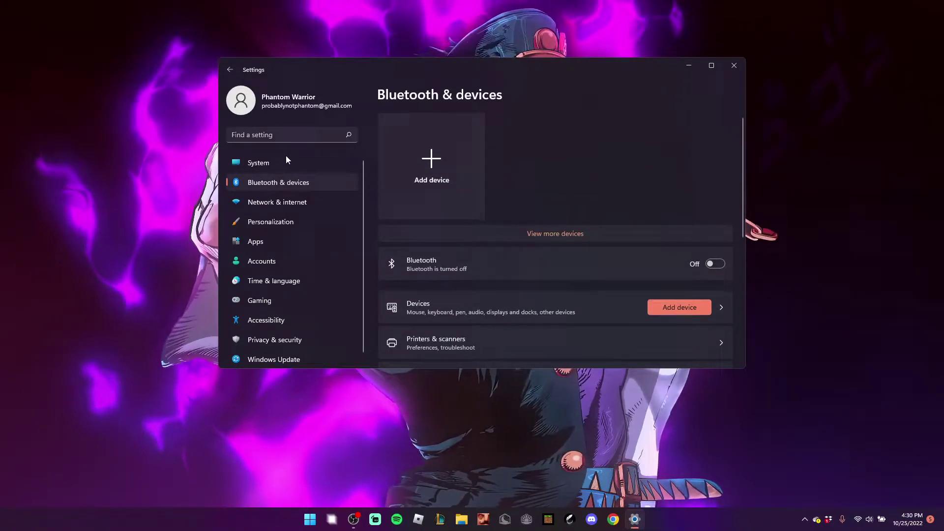
{"action": "scroll", "coordinate": [577, 174], "scroll_direction": "down", "scroll_amount": 4}
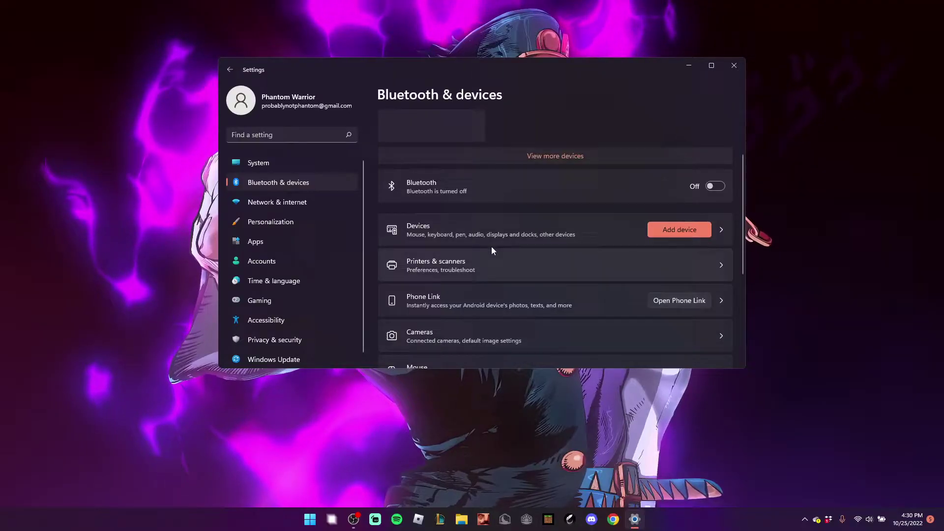
{"action": "scroll", "coordinate": [498, 236], "scroll_direction": "down", "scroll_amount": 3}
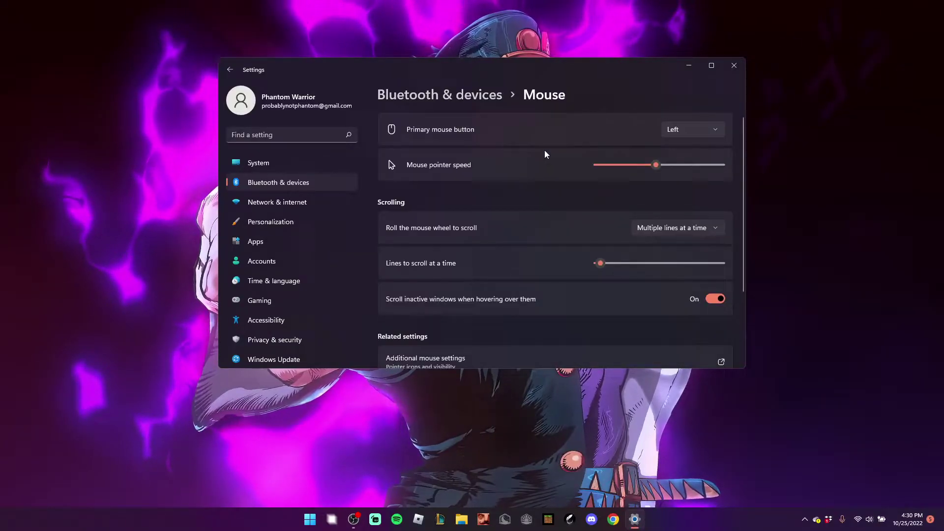
{"action": "scroll", "coordinate": [536, 253], "scroll_direction": "down", "scroll_amount": 1}
{"action": "scroll", "coordinate": [536, 252], "scroll_direction": "down", "scroll_amount": 5}
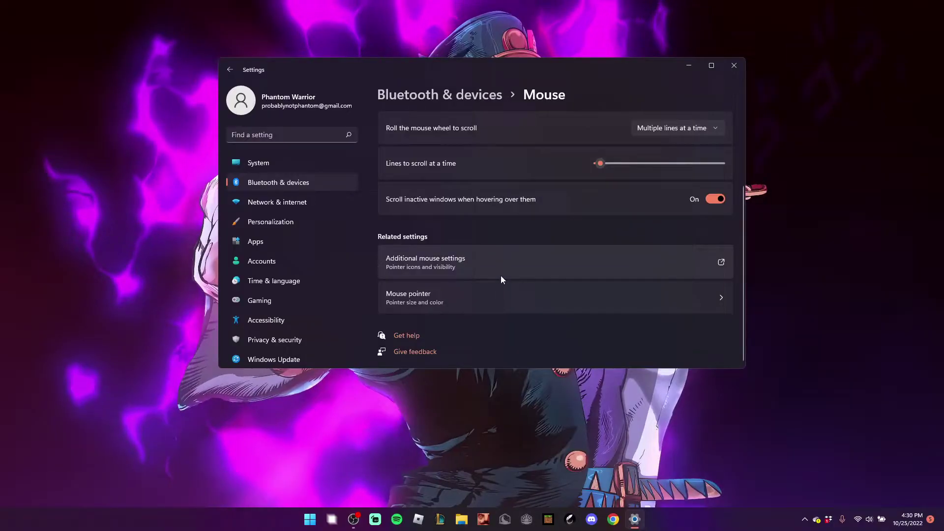
- Open Mouse Properties from Additional mouse settings, centre it, and show the Pointers tab's cursor list
{"action": "left_click", "coordinate": [482, 256]}
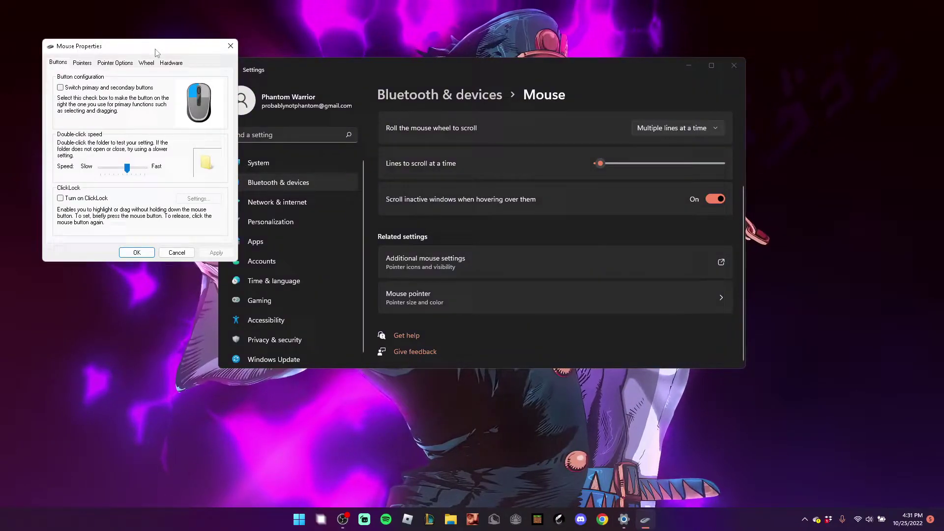
{"action": "left_click_drag", "start_coordinate": [157, 52], "coordinate": [495, 83]}
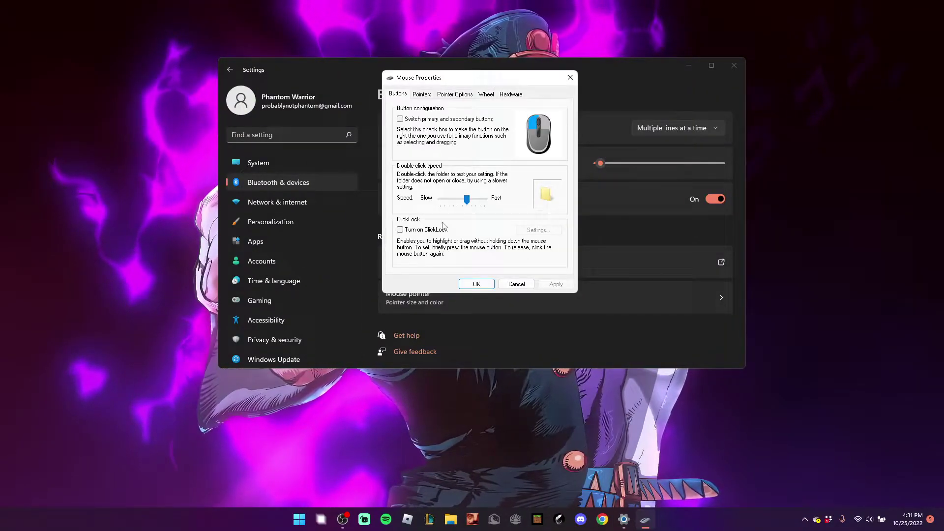
{"action": "left_click", "coordinate": [422, 95]}
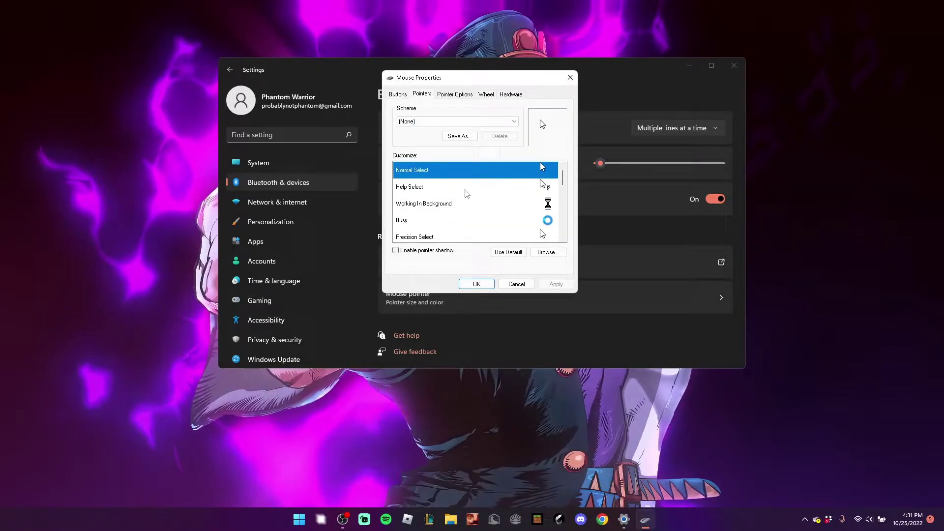
{"action": "scroll", "coordinate": [445, 204], "scroll_direction": "down", "scroll_amount": 5}
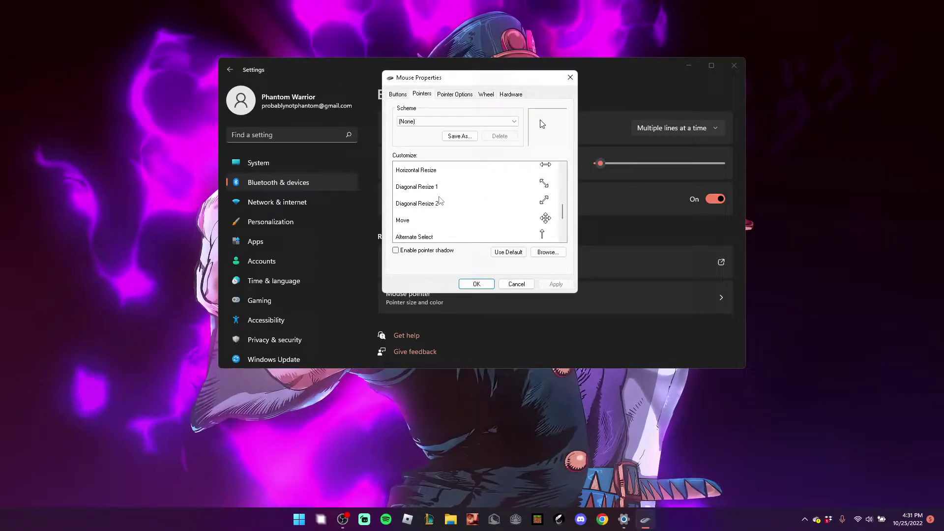
{"action": "scroll", "coordinate": [447, 187], "scroll_direction": "up", "scroll_amount": 1}
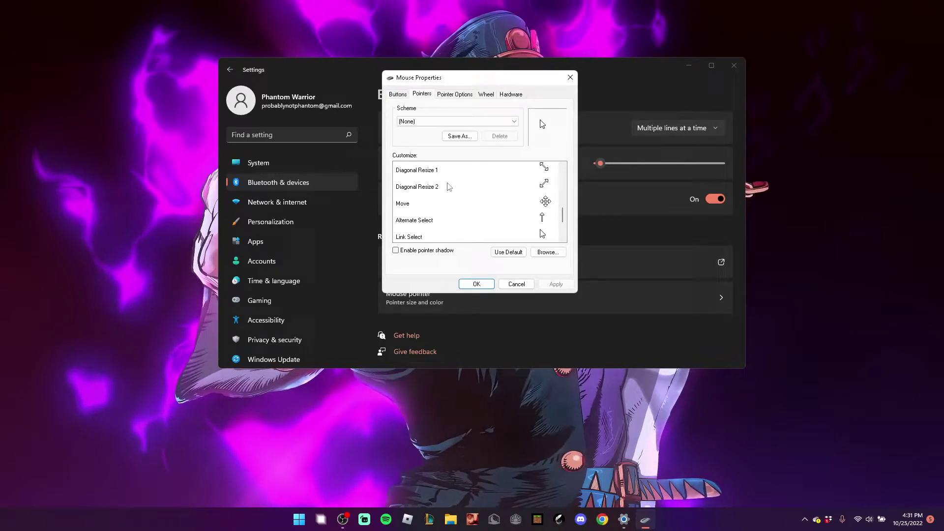
{"action": "scroll", "coordinate": [492, 214], "scroll_direction": "up", "scroll_amount": 1}
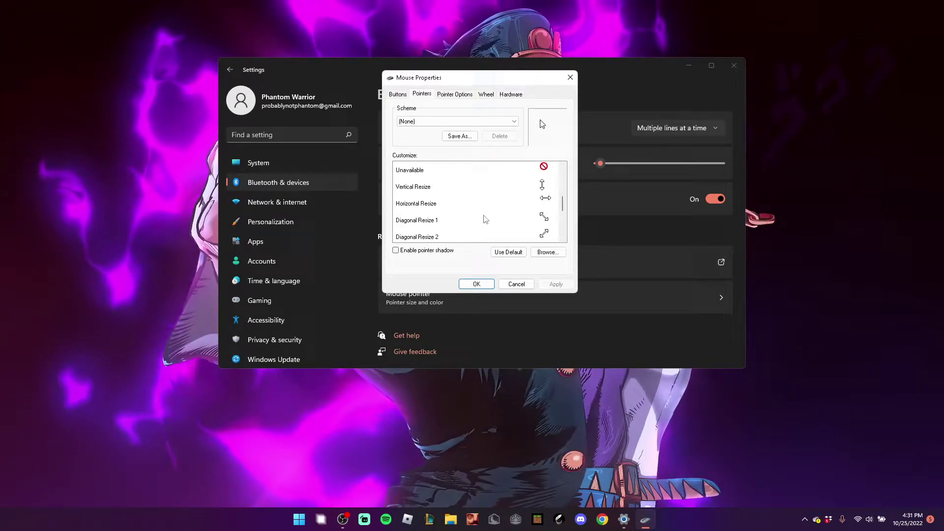
{"action": "scroll", "coordinate": [425, 183], "scroll_direction": "up", "scroll_amount": 3}
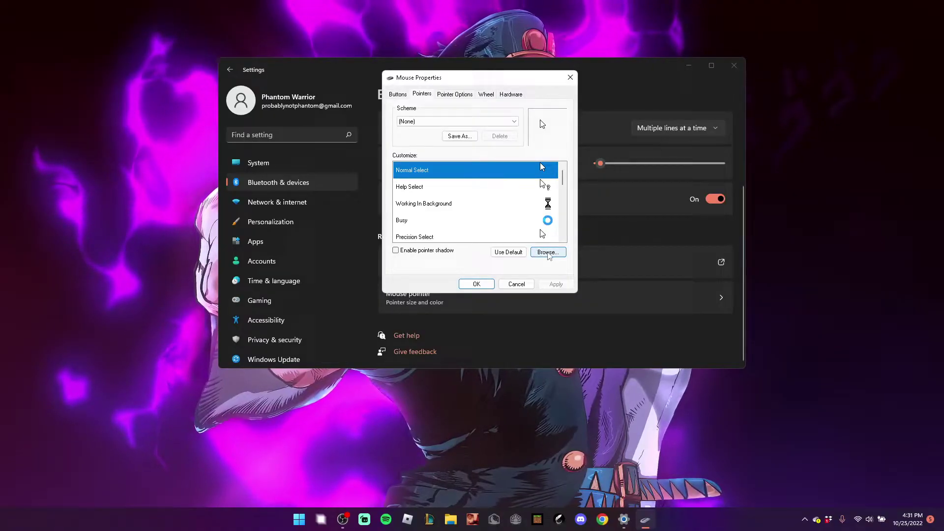
- Browse the Cursors folder for Normal Select and choose cross_il after previewing cross_i
{"action": "left_click", "coordinate": [547, 252]}
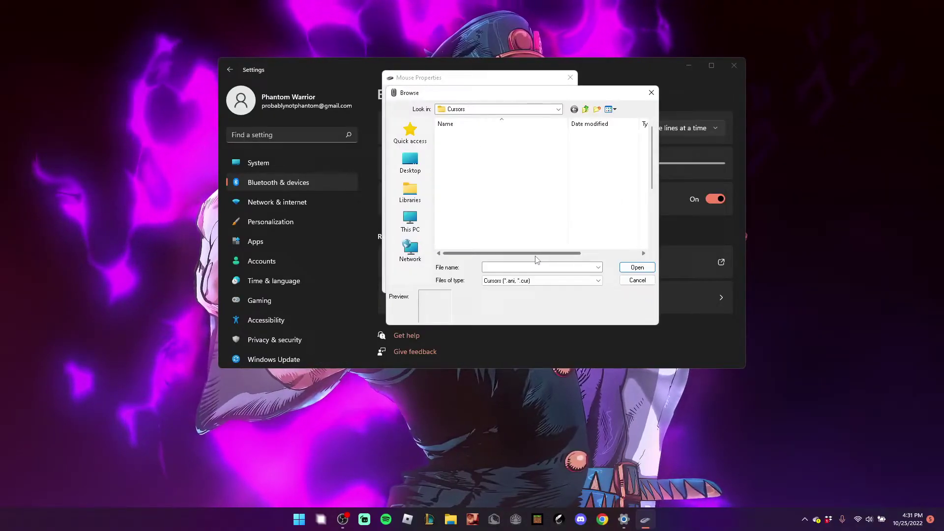
{"action": "scroll", "coordinate": [472, 202], "scroll_direction": "down", "scroll_amount": 2}
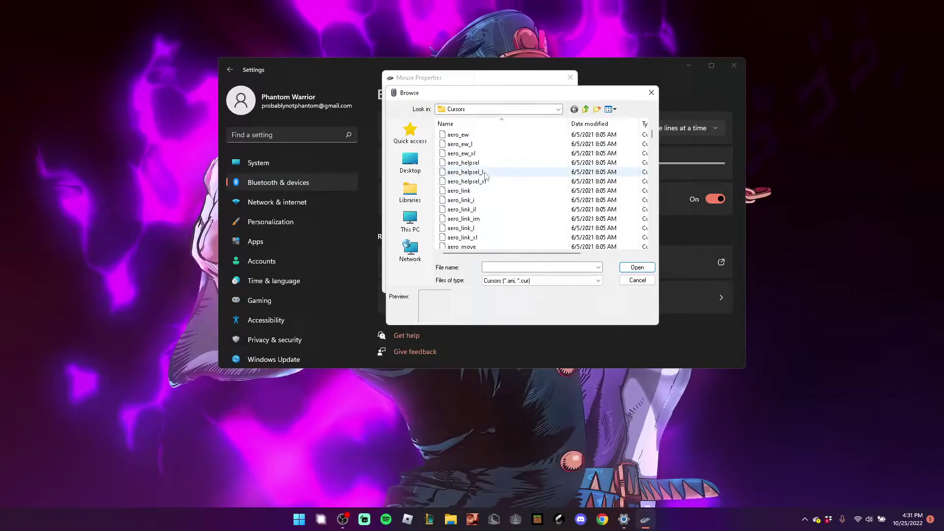
{"action": "scroll", "coordinate": [487, 189], "scroll_direction": "up", "scroll_amount": 2}
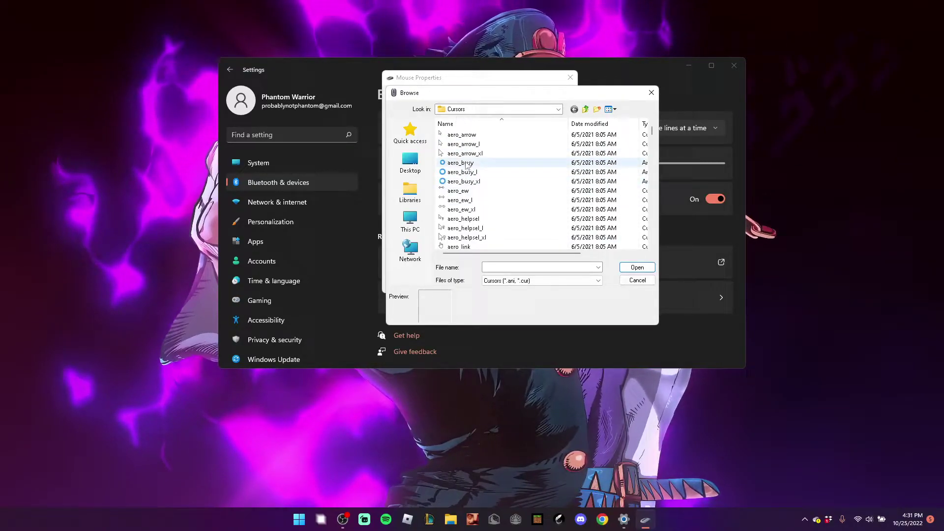
{"action": "scroll", "coordinate": [469, 197], "scroll_direction": "down", "scroll_amount": 4}
{"action": "scroll", "coordinate": [487, 206], "scroll_direction": "down", "scroll_amount": 6}
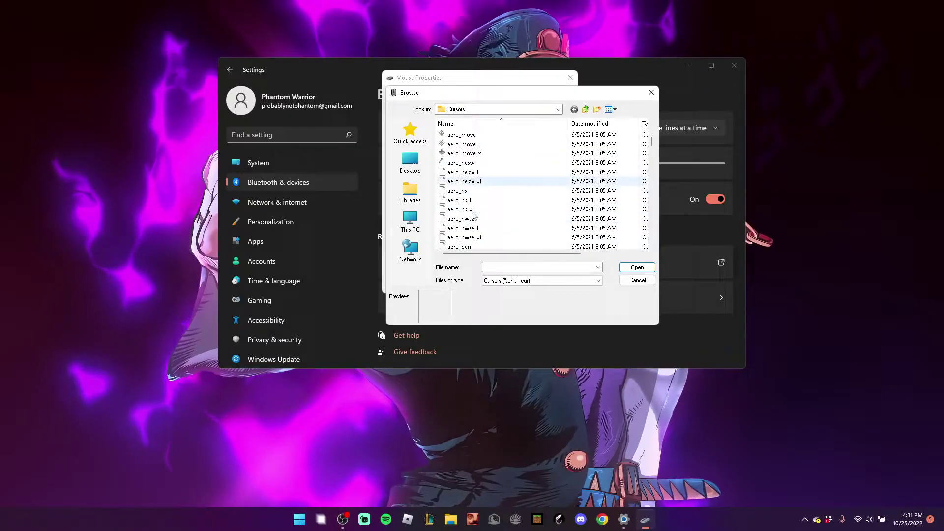
{"action": "scroll", "coordinate": [497, 192], "scroll_direction": "down", "scroll_amount": 5}
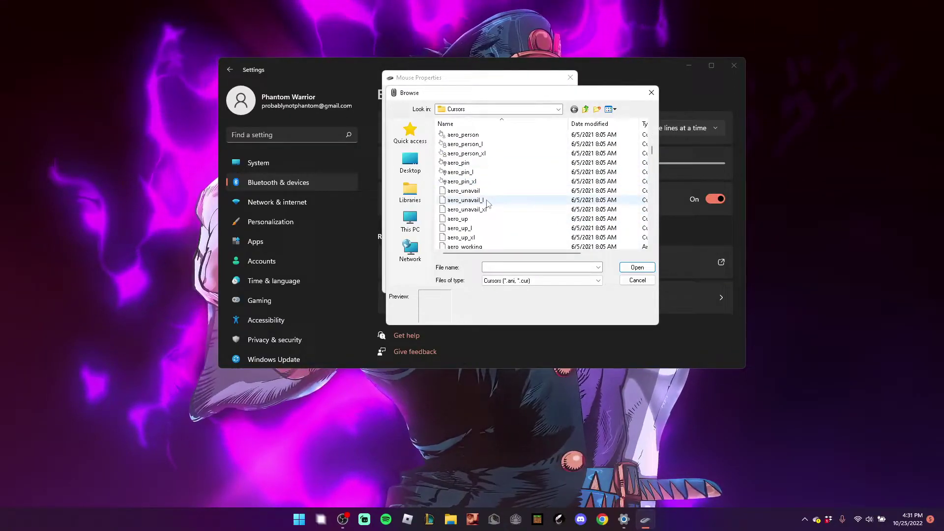
{"action": "scroll", "coordinate": [485, 211], "scroll_direction": "down", "scroll_amount": 4}
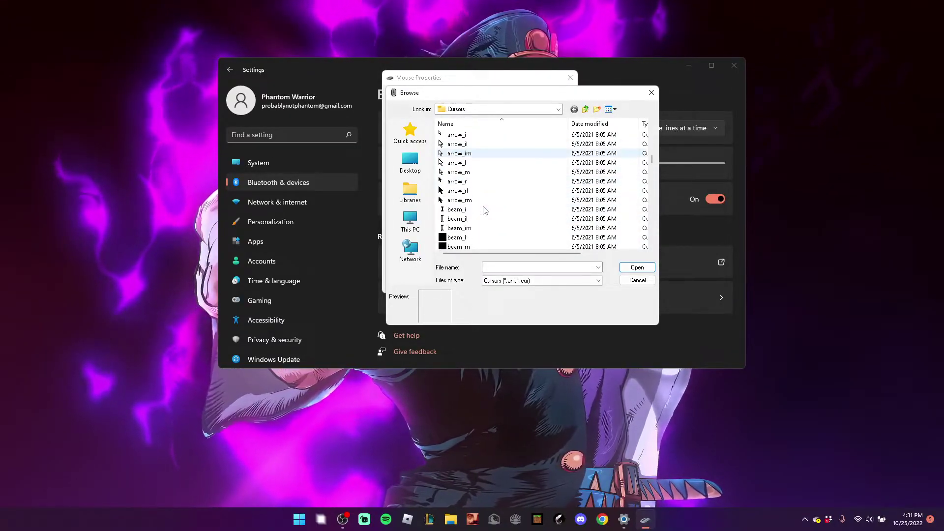
{"action": "scroll", "coordinate": [463, 207], "scroll_direction": "down", "scroll_amount": 1}
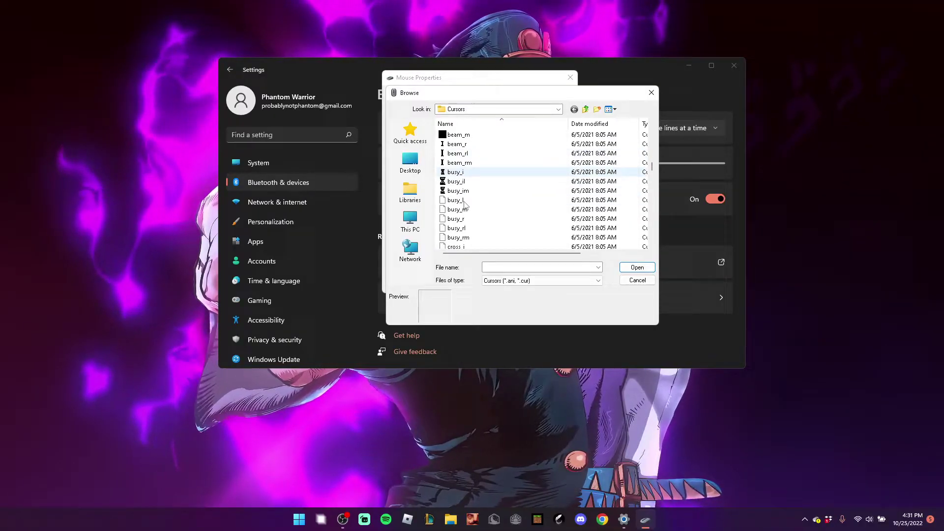
{"action": "scroll", "coordinate": [464, 204], "scroll_direction": "down", "scroll_amount": 1}
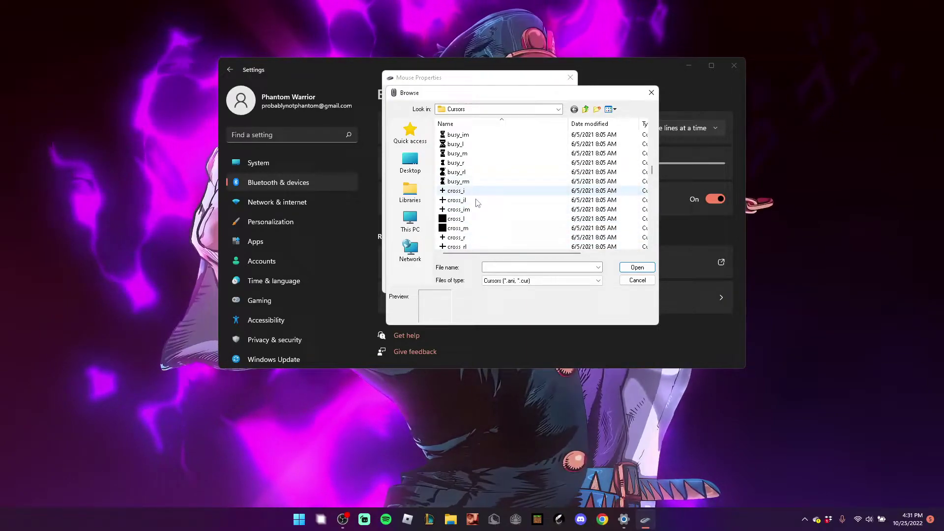
{"action": "left_click", "coordinate": [466, 202]}
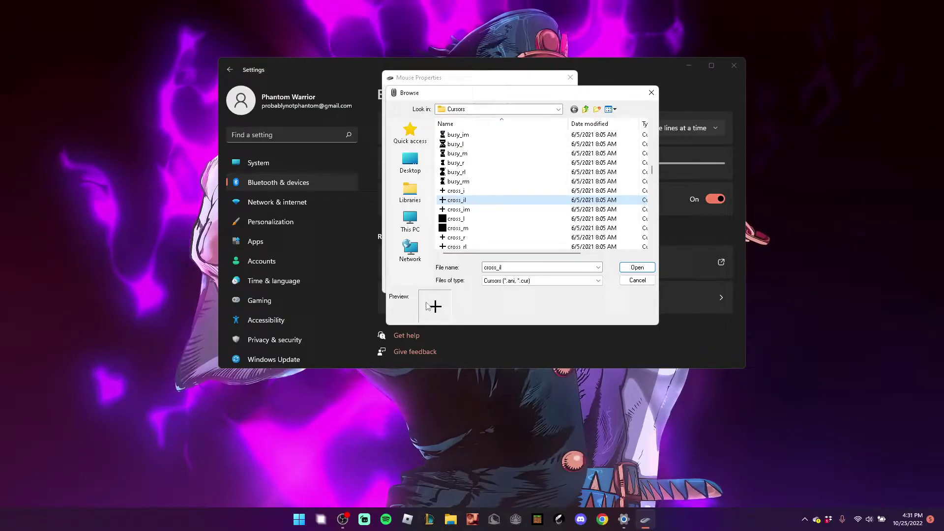
{"action": "left_click", "coordinate": [485, 191]}
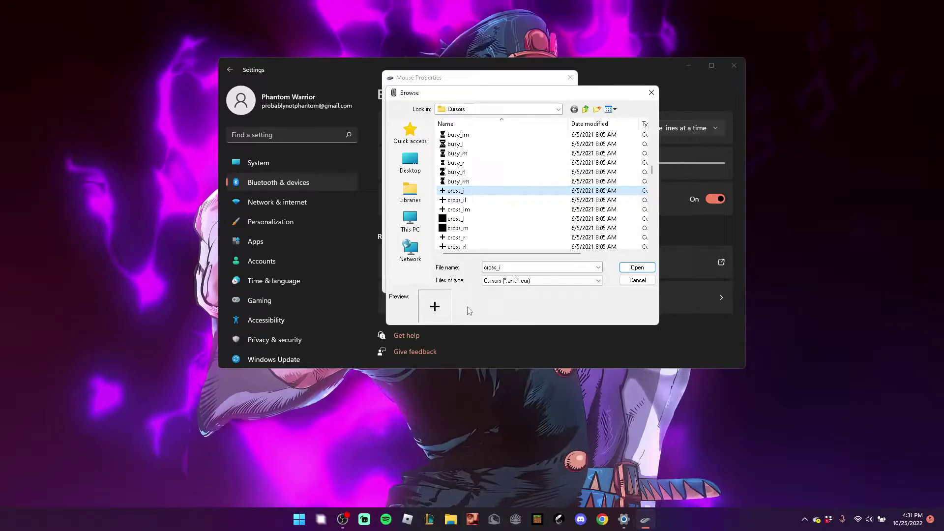
{"action": "left_click", "coordinate": [470, 200]}
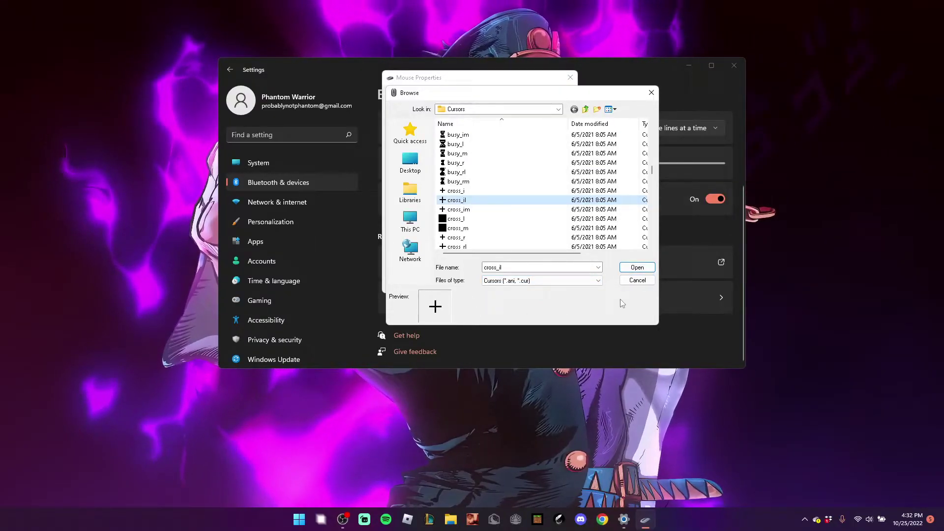
- Confirm cross_il as the Normal Select cursor
{"action": "left_click", "coordinate": [637, 268]}
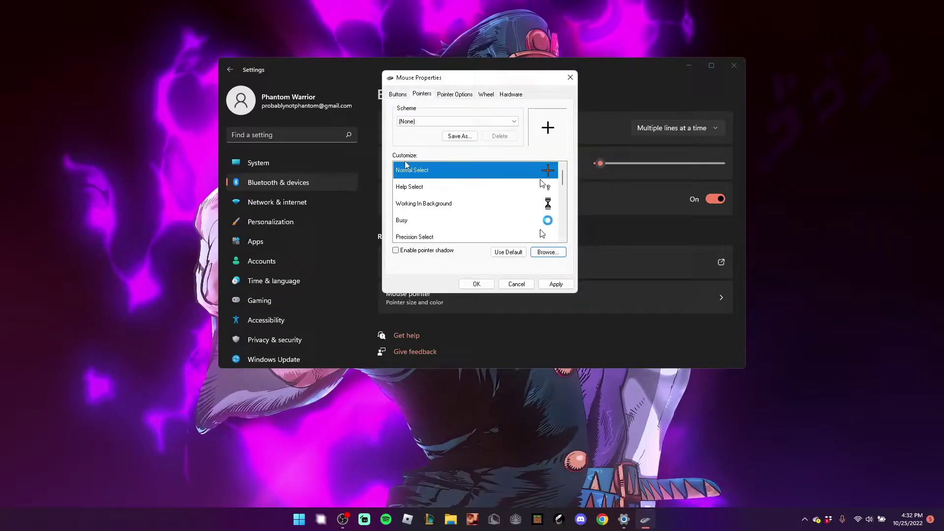
{"action": "scroll", "coordinate": [483, 207], "scroll_direction": "down", "scroll_amount": 1}
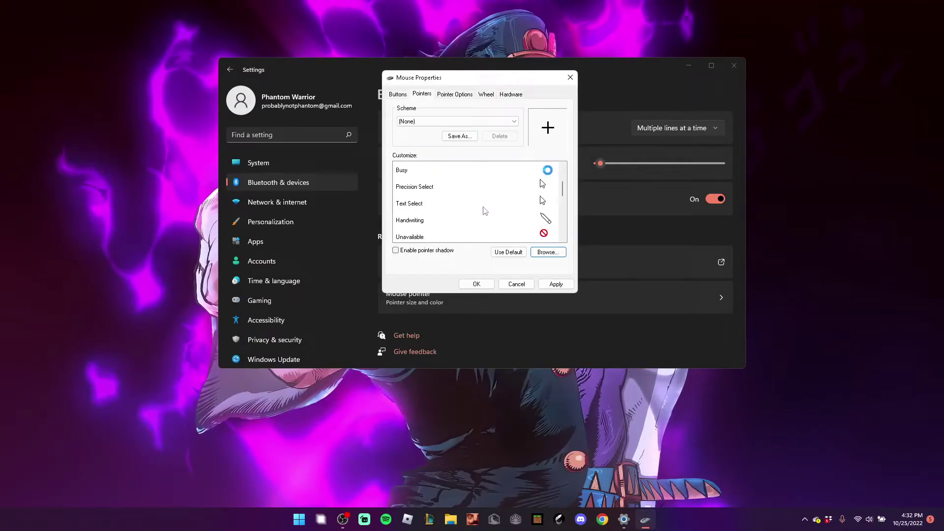
{"action": "scroll", "coordinate": [507, 192], "scroll_direction": "up", "scroll_amount": 1}
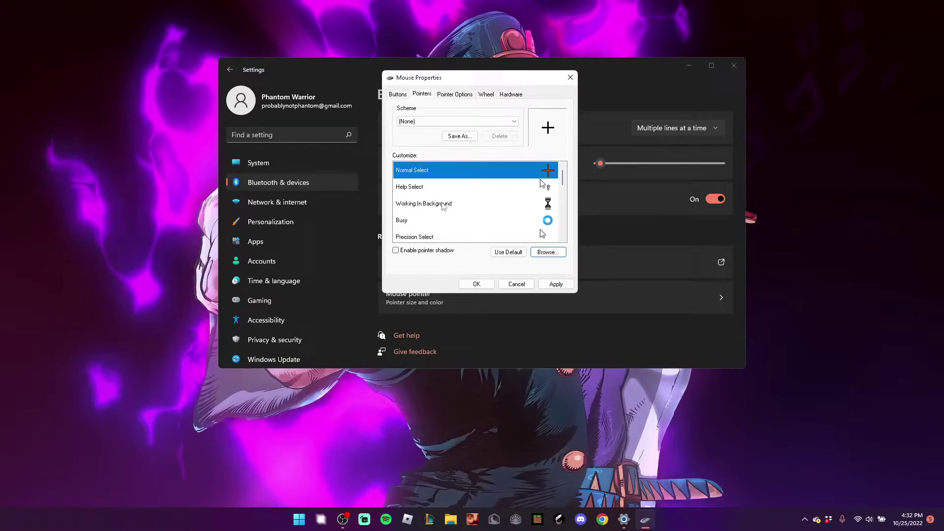
{"action": "scroll", "coordinate": [467, 208], "scroll_direction": "down", "scroll_amount": 1}
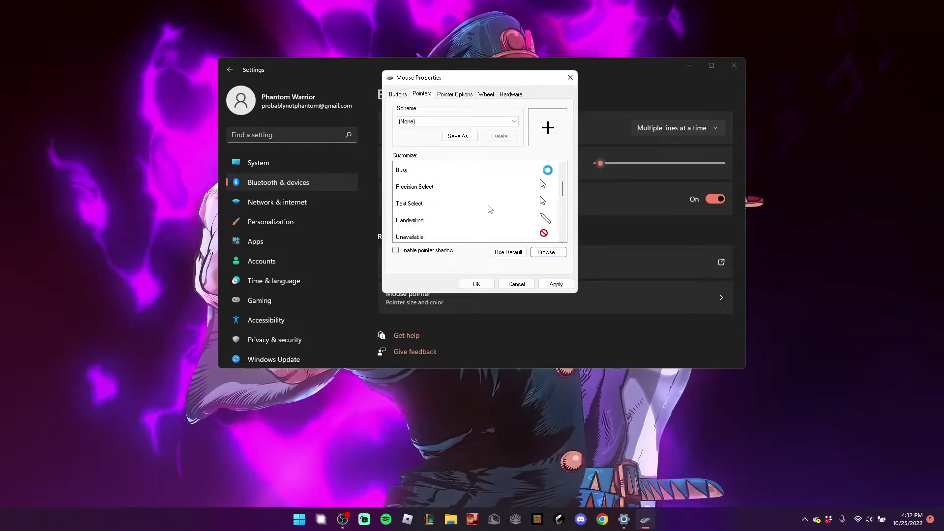
- Fix a mistaken Precision Select file pick by reapplying cross_il to Normal Select
{"action": "left_click", "coordinate": [444, 187]}
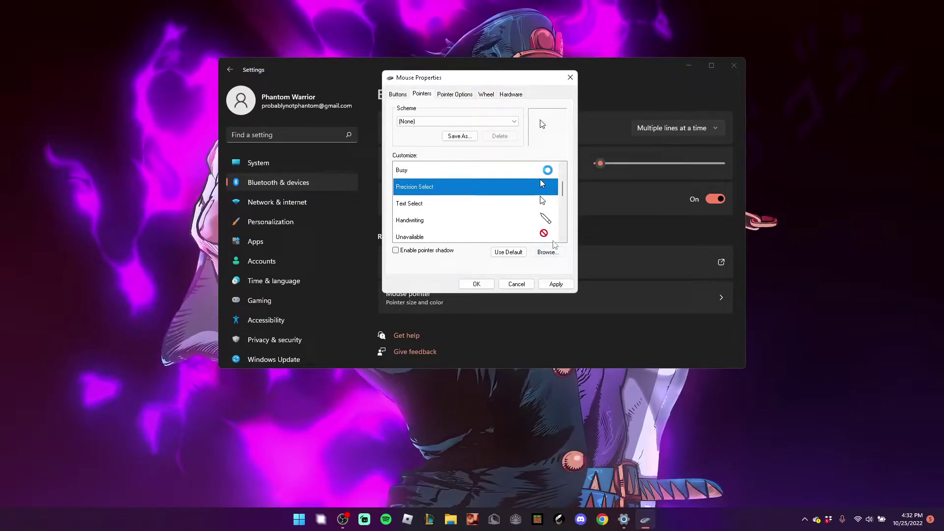
{"action": "left_click", "coordinate": [548, 252]}
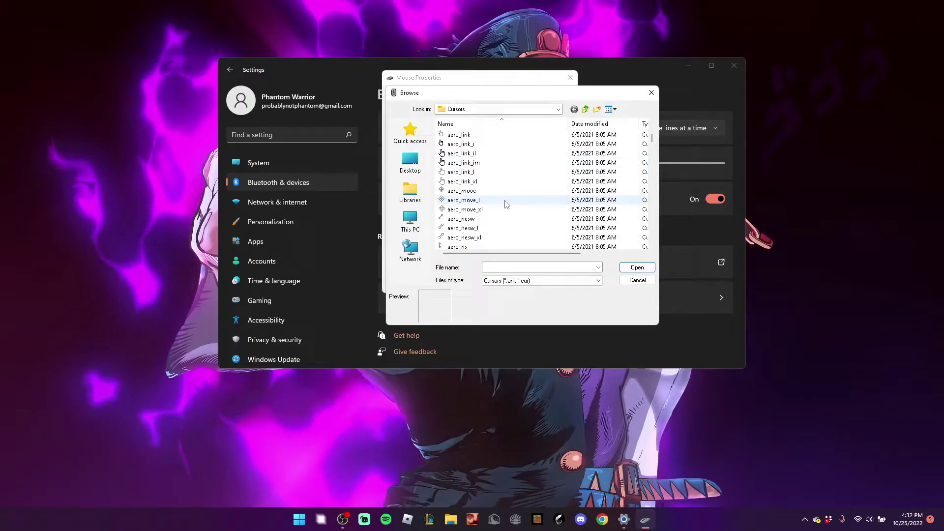
{"action": "double_click", "coordinate": [497, 182]}
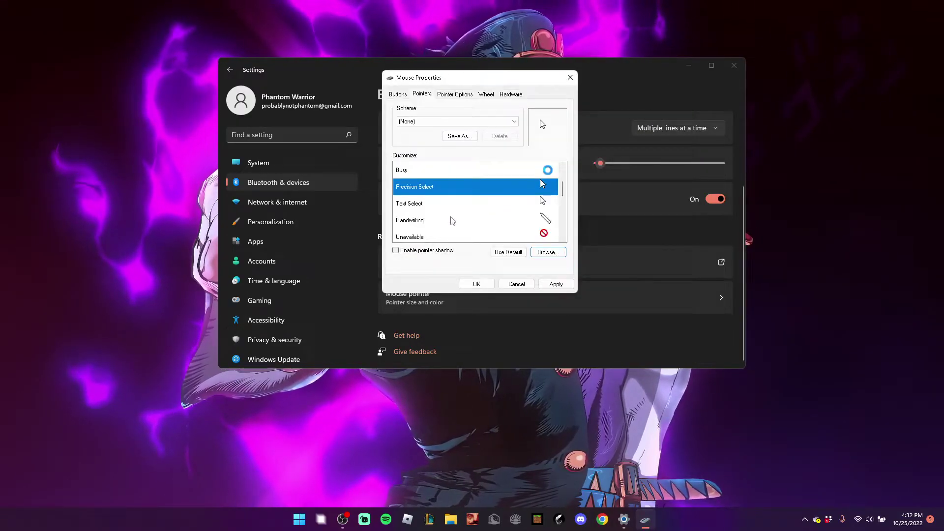
{"action": "left_click", "coordinate": [496, 178]}
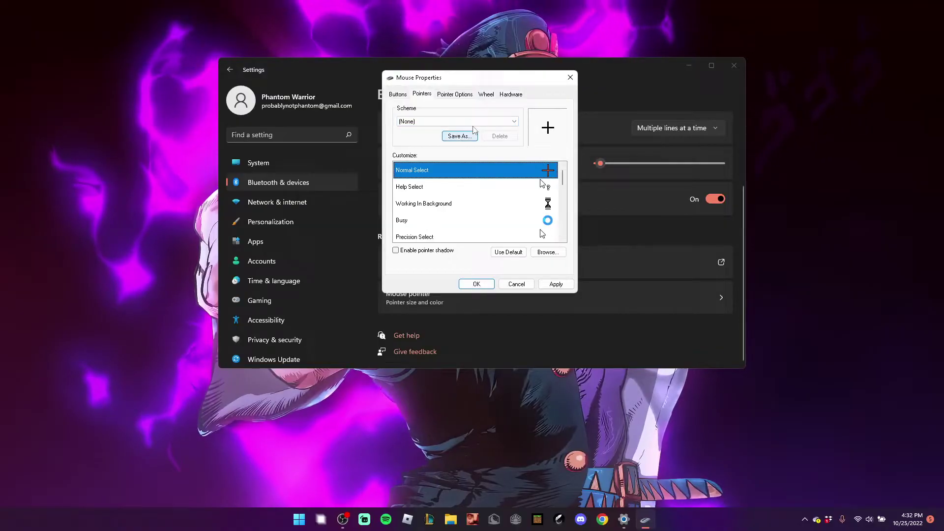
{"action": "left_click", "coordinate": [548, 252]}
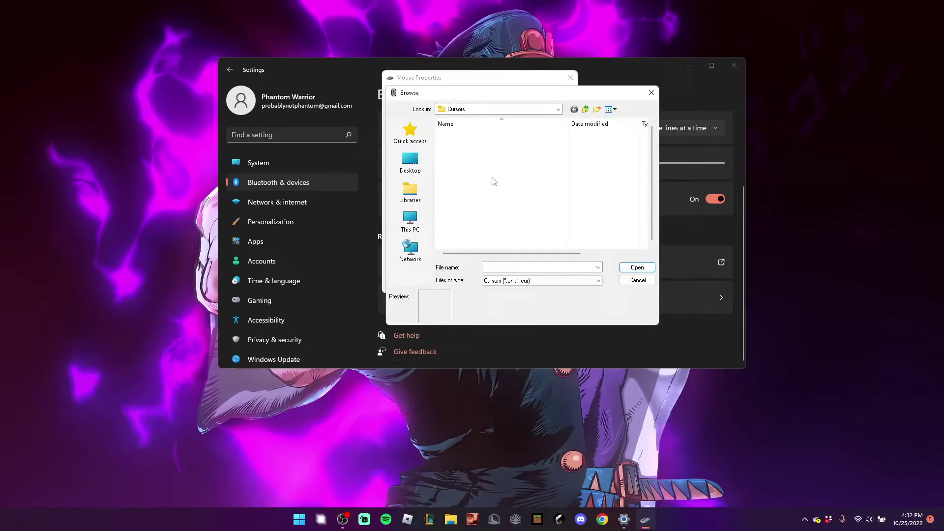
{"action": "scroll", "coordinate": [489, 207], "scroll_direction": "down", "scroll_amount": 8}
{"action": "scroll", "coordinate": [489, 211], "scroll_direction": "down", "scroll_amount": 8}
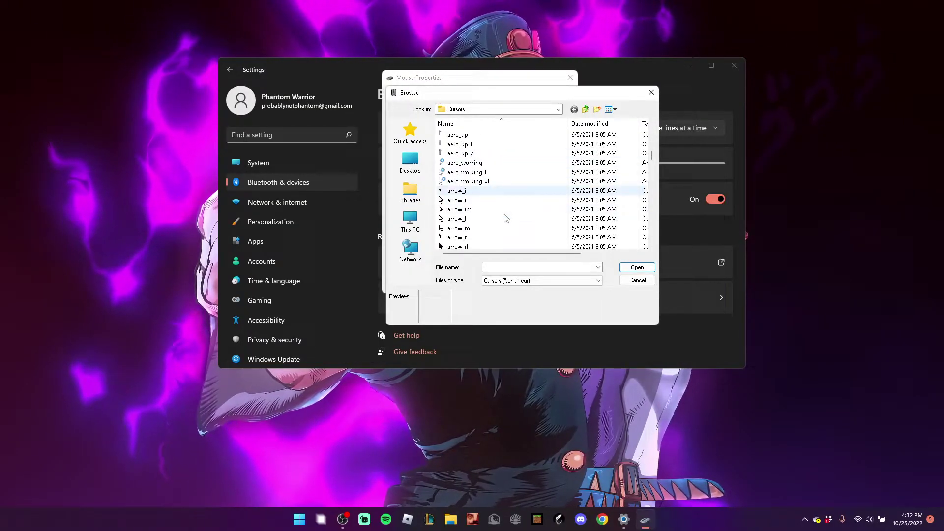
{"action": "scroll", "coordinate": [481, 210], "scroll_direction": "down", "scroll_amount": 3}
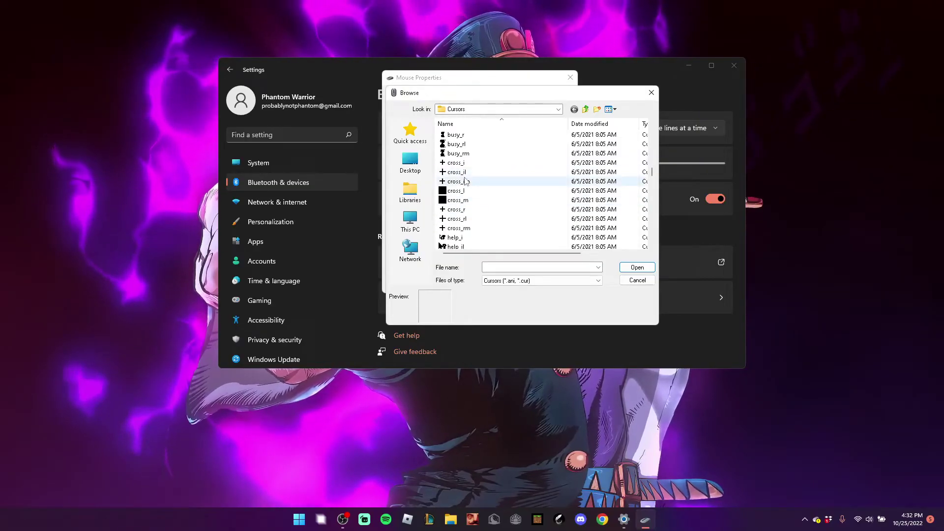
{"action": "left_click", "coordinate": [487, 200]}
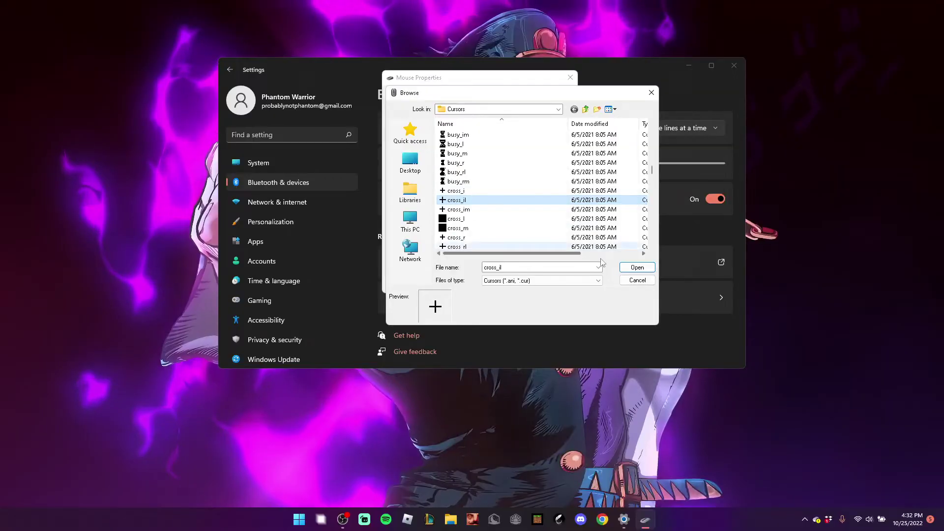
{"action": "double_click", "coordinate": [489, 201]}
- Set the Precision Select pointer to the cross_il crosshair cursor
{"action": "scroll", "coordinate": [484, 184], "scroll_direction": "down", "scroll_amount": 1}
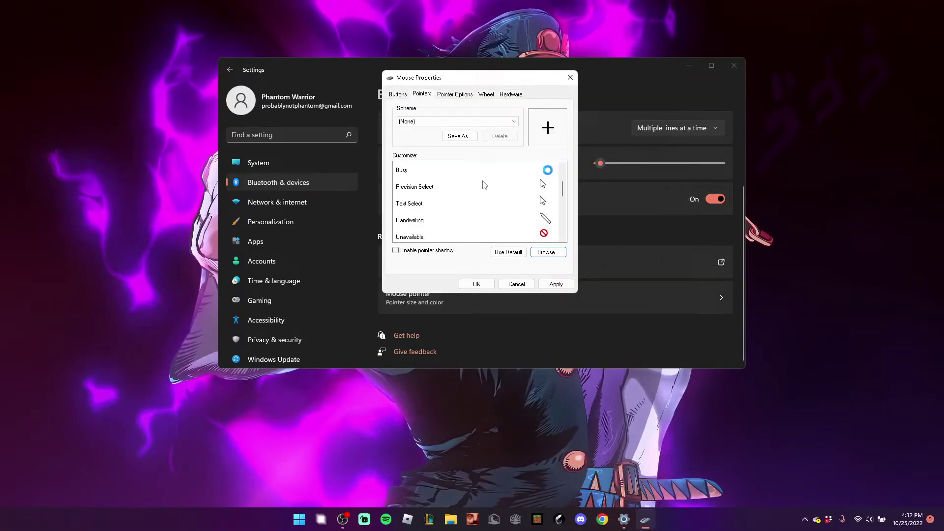
{"action": "left_click", "coordinate": [487, 188]}
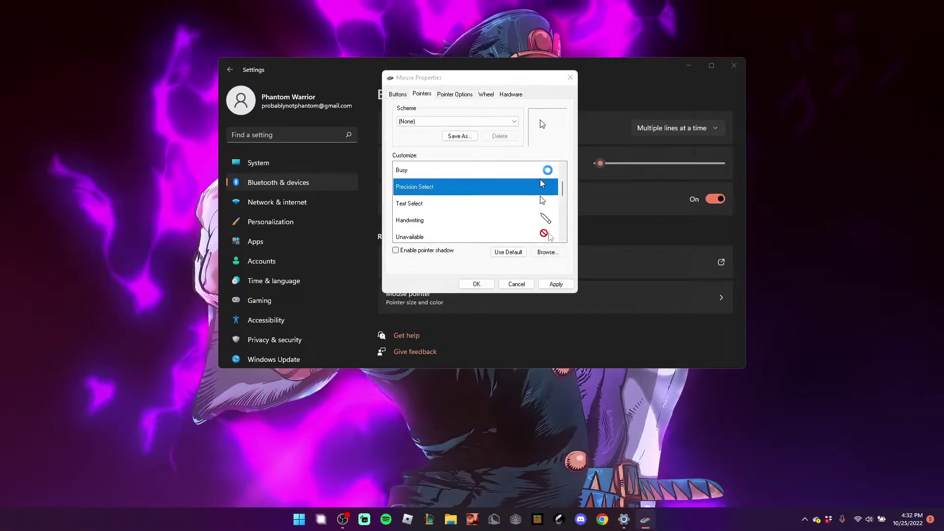
{"action": "left_click", "coordinate": [548, 252]}
{"action": "scroll", "coordinate": [469, 219], "scroll_direction": "down", "scroll_amount": 6}
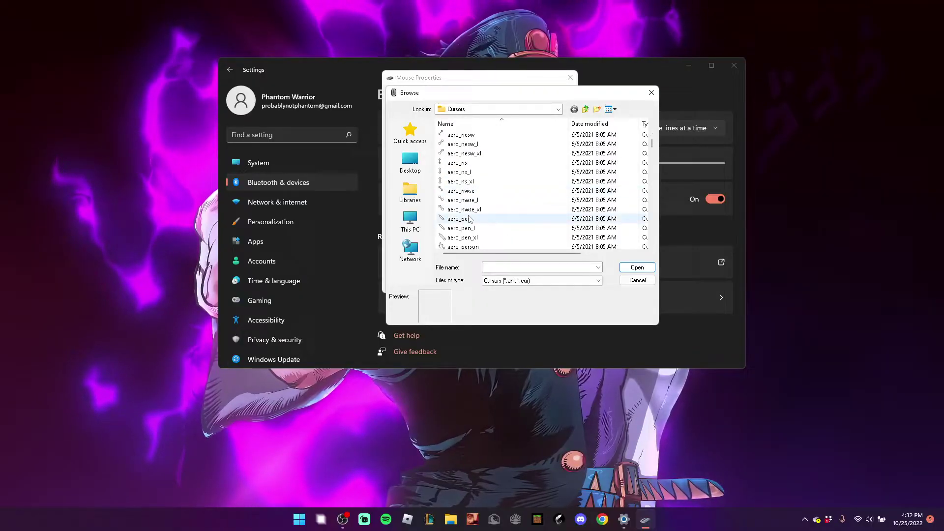
{"action": "scroll", "coordinate": [492, 221], "scroll_direction": "down", "scroll_amount": 9}
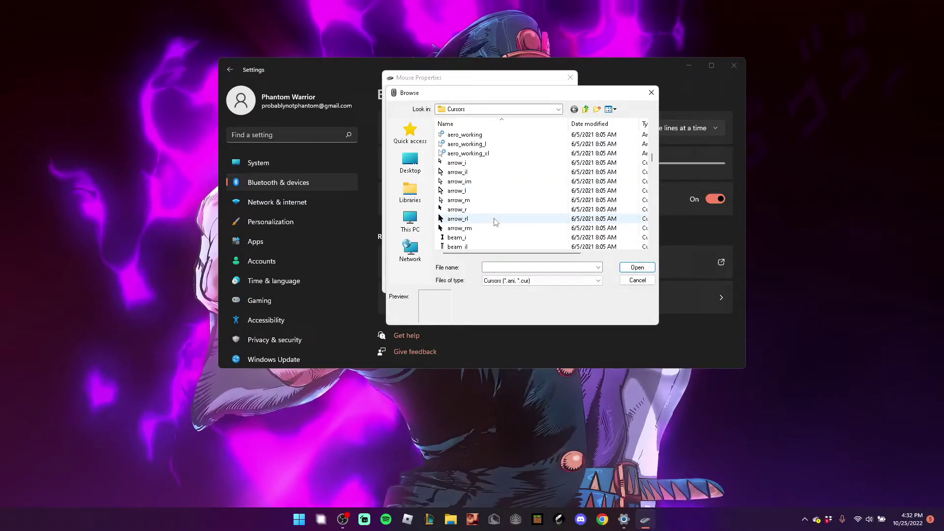
{"action": "scroll", "coordinate": [492, 223], "scroll_direction": "down", "scroll_amount": 5}
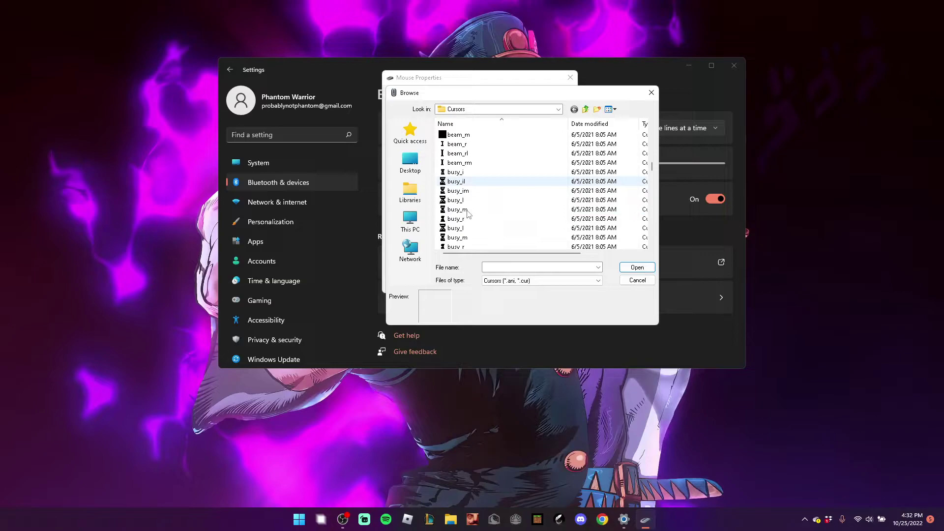
{"action": "left_click", "coordinate": [464, 200]}
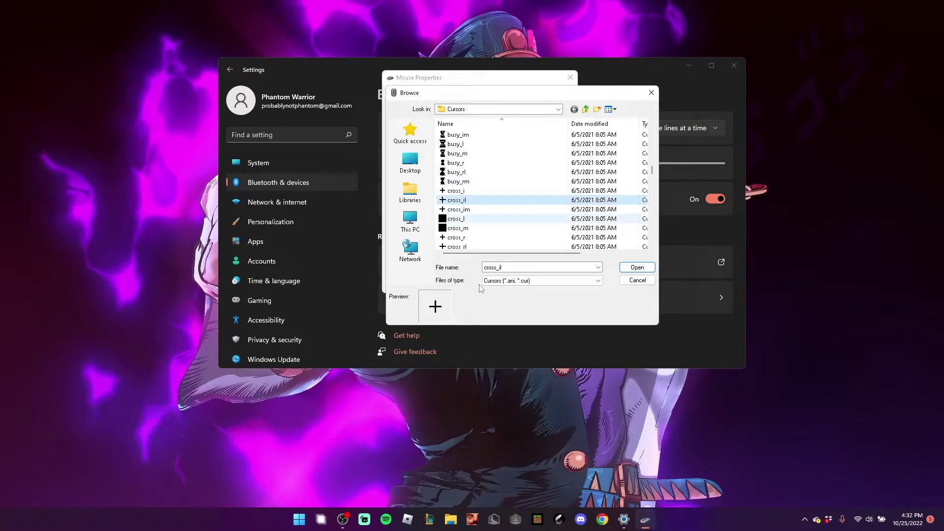
{"action": "left_click", "coordinate": [635, 269]}
- Assign the cross_il cursor to the Text Select pointer
{"action": "left_click", "coordinate": [452, 205]}
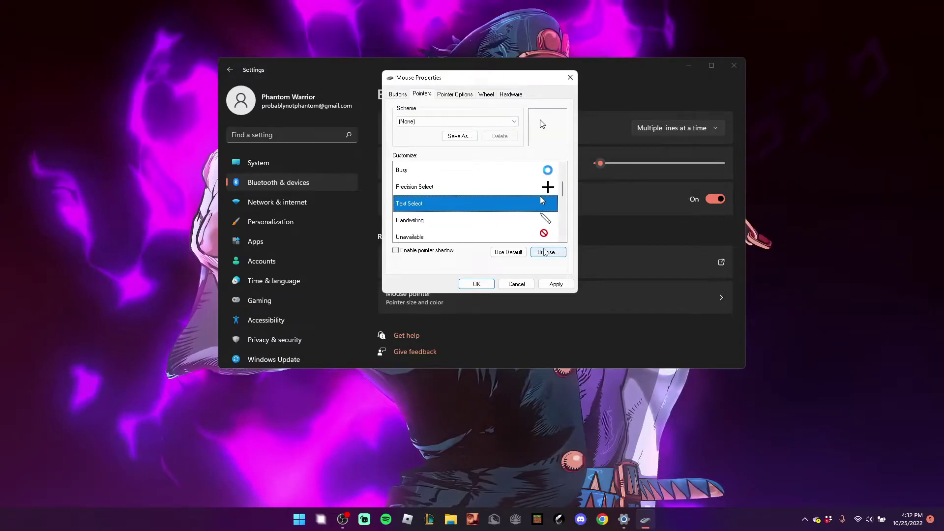
{"action": "left_click", "coordinate": [548, 252]}
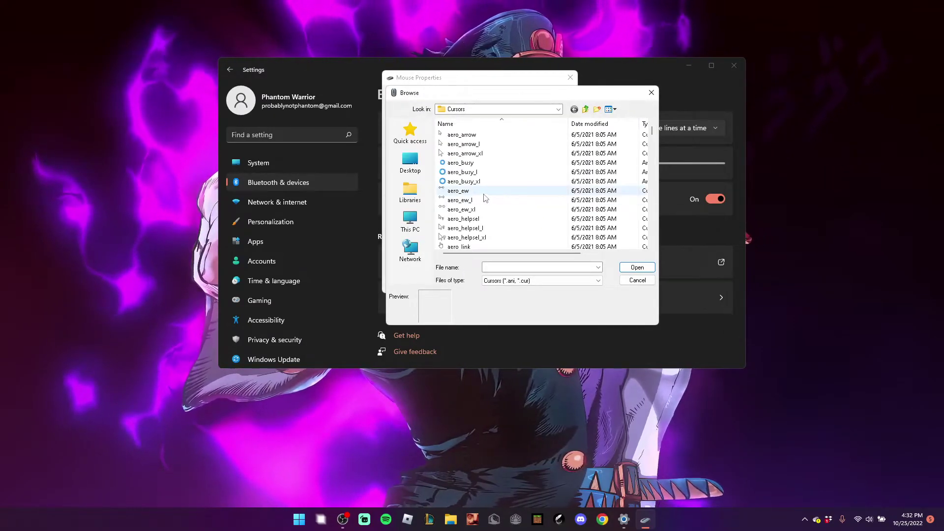
{"action": "scroll", "coordinate": [487, 202], "scroll_direction": "down", "scroll_amount": 14}
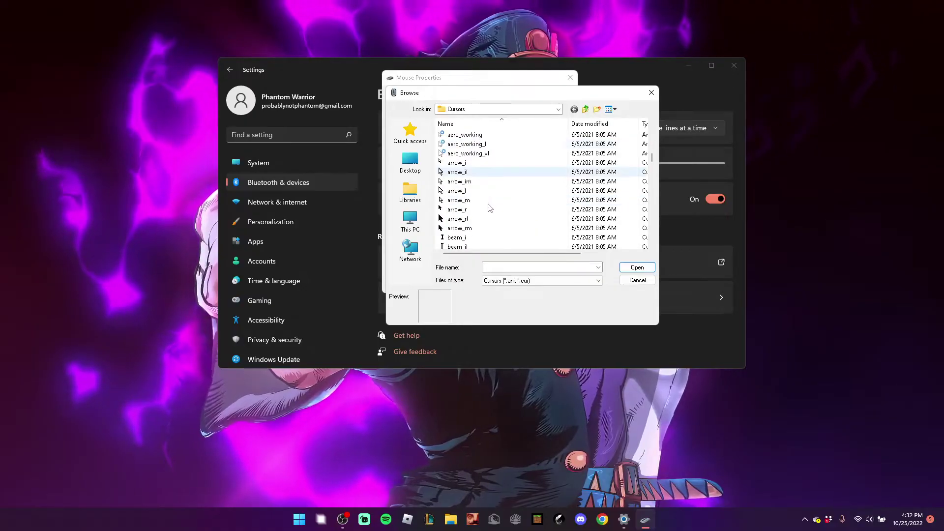
{"action": "scroll", "coordinate": [490, 207], "scroll_direction": "down", "scroll_amount": 8}
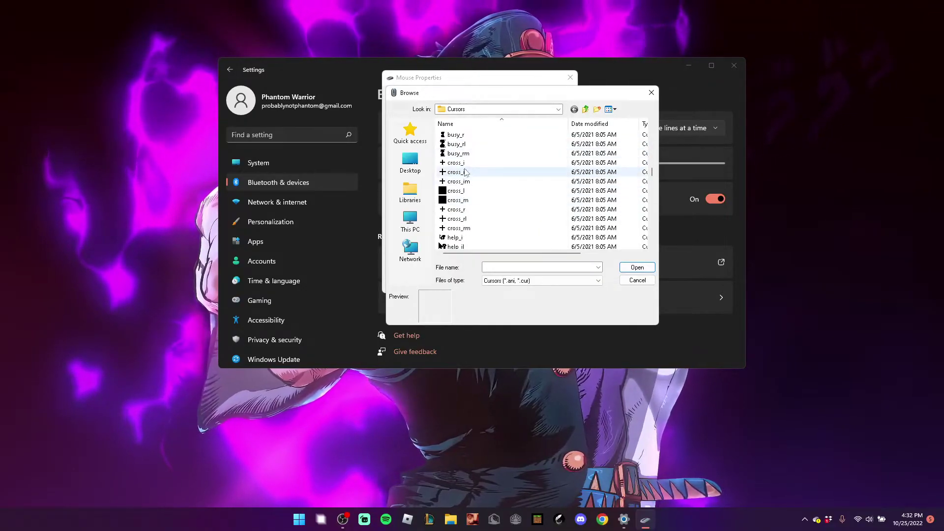
{"action": "left_click", "coordinate": [465, 172]}
{"action": "left_click", "coordinate": [644, 268]}
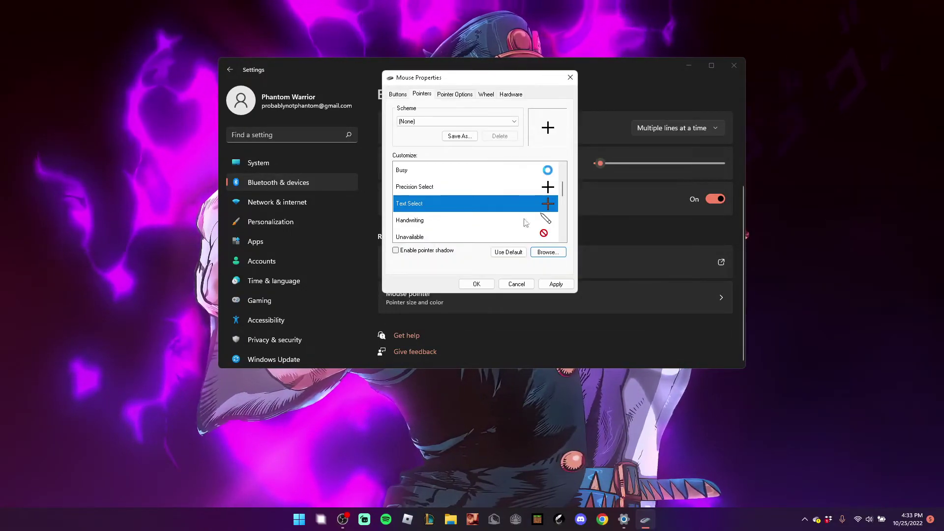
- Assign the cross_il cursor to the Link Select pointer
{"action": "scroll", "coordinate": [507, 217], "scroll_direction": "down", "scroll_amount": 1}
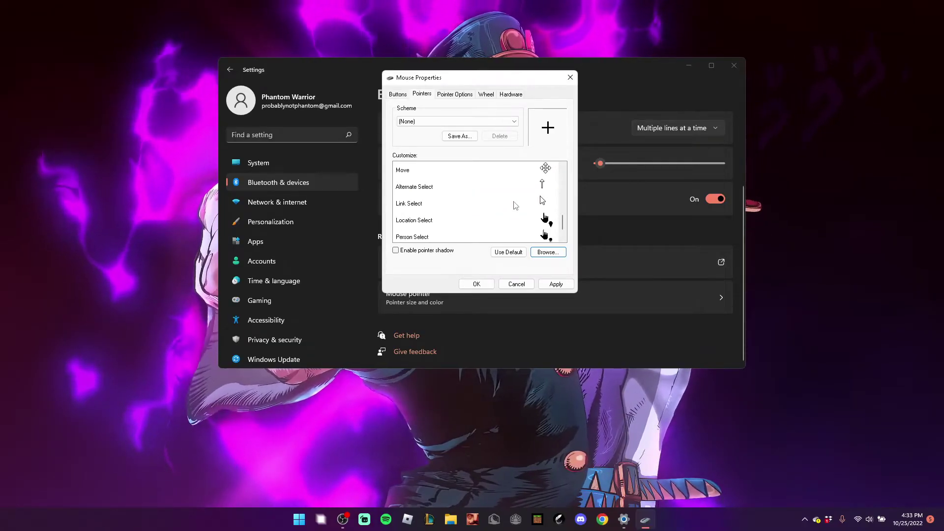
{"action": "scroll", "coordinate": [516, 205], "scroll_direction": "down", "scroll_amount": 1}
{"action": "left_click", "coordinate": [462, 188]}
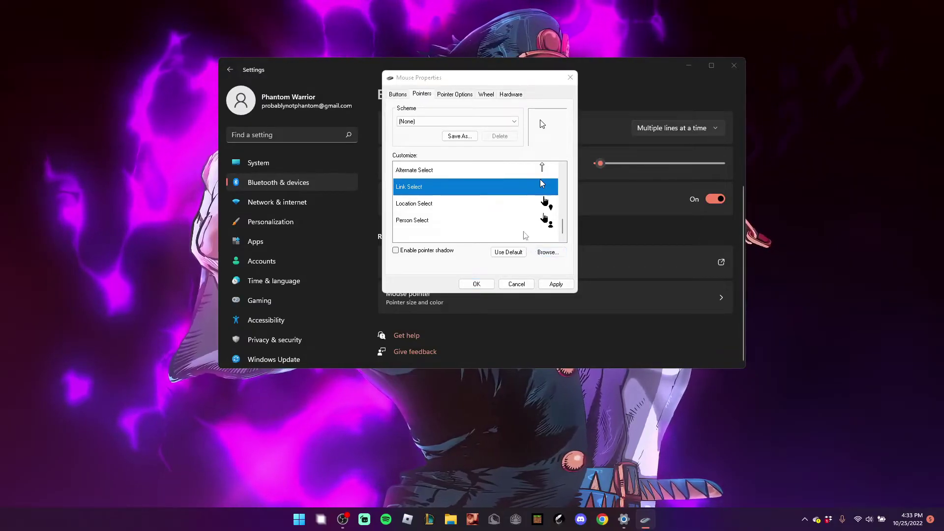
{"action": "left_click", "coordinate": [547, 252]}
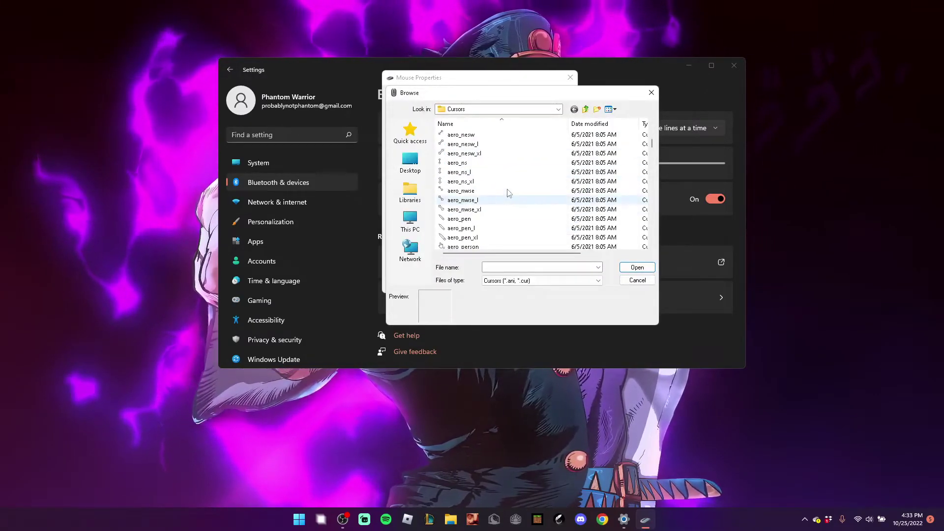
{"action": "scroll", "coordinate": [509, 193], "scroll_direction": "down", "scroll_amount": 10}
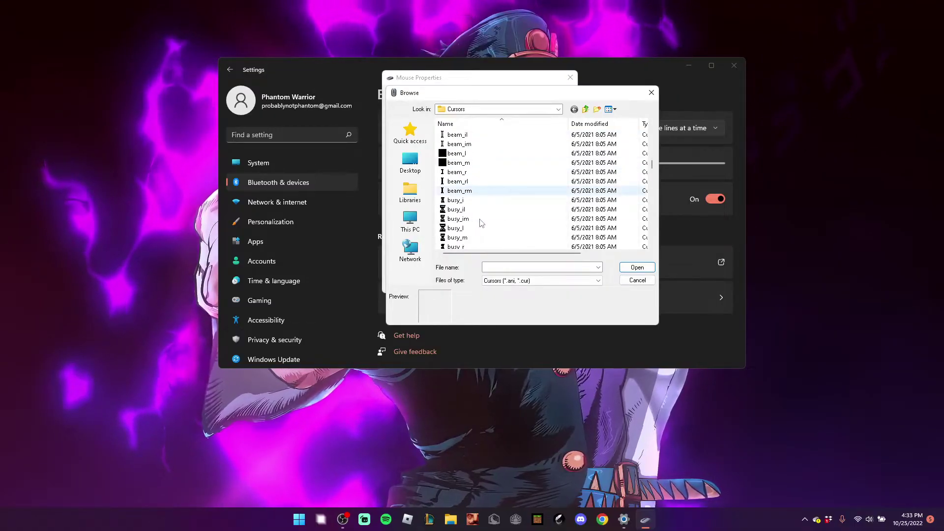
{"action": "scroll", "coordinate": [482, 223], "scroll_direction": "down", "scroll_amount": 5}
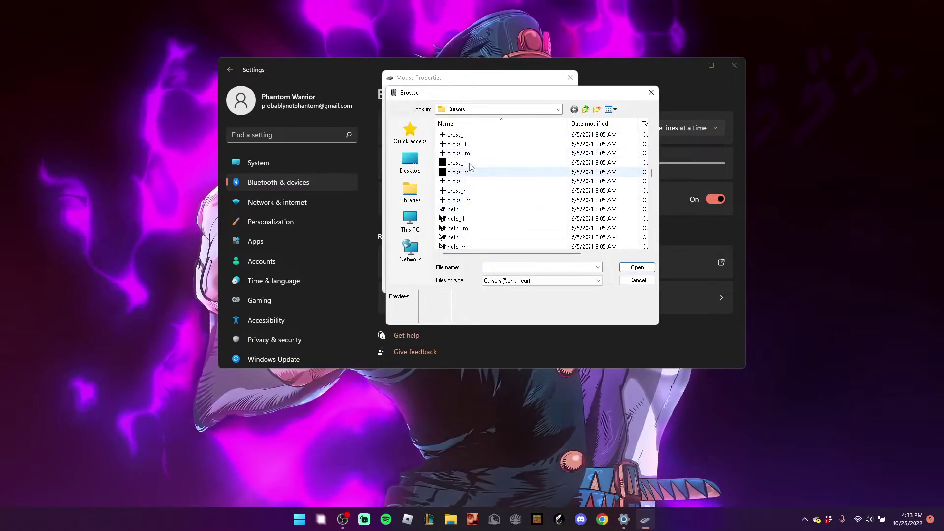
{"action": "left_click", "coordinate": [457, 145]}
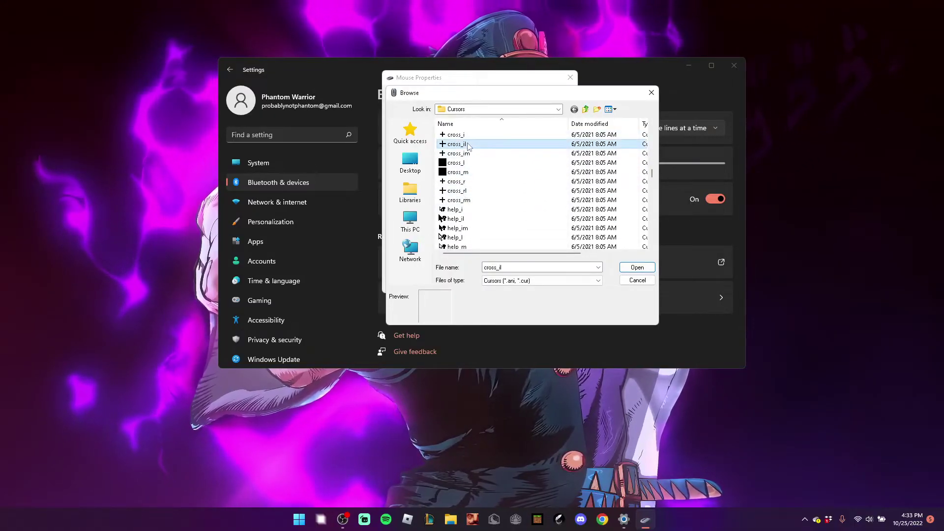
{"action": "left_click", "coordinate": [637, 268]}
{"action": "scroll", "coordinate": [498, 210], "scroll_direction": "up", "scroll_amount": 10}
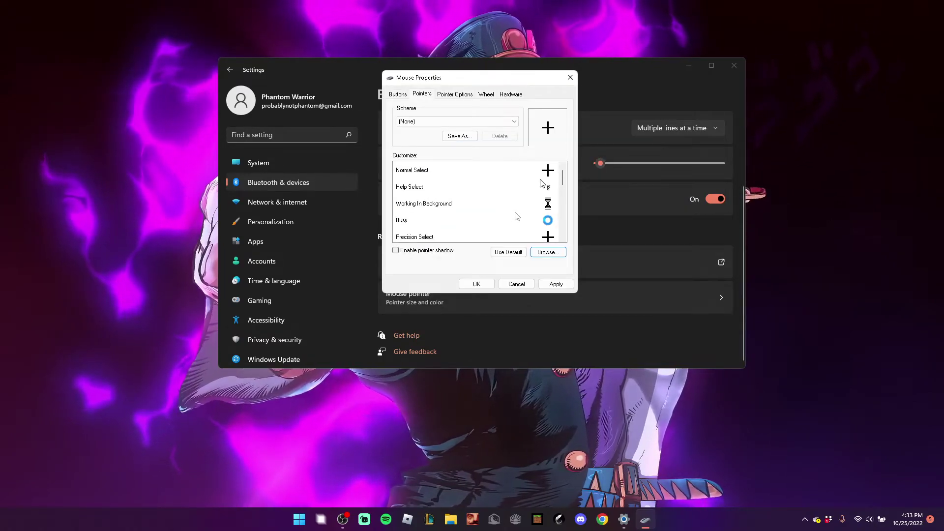
- Preview arrow_rl but keep cross_il on Link Select, then apply all pointer changes
{"action": "scroll", "coordinate": [497, 201], "scroll_direction": "down", "scroll_amount": 5}
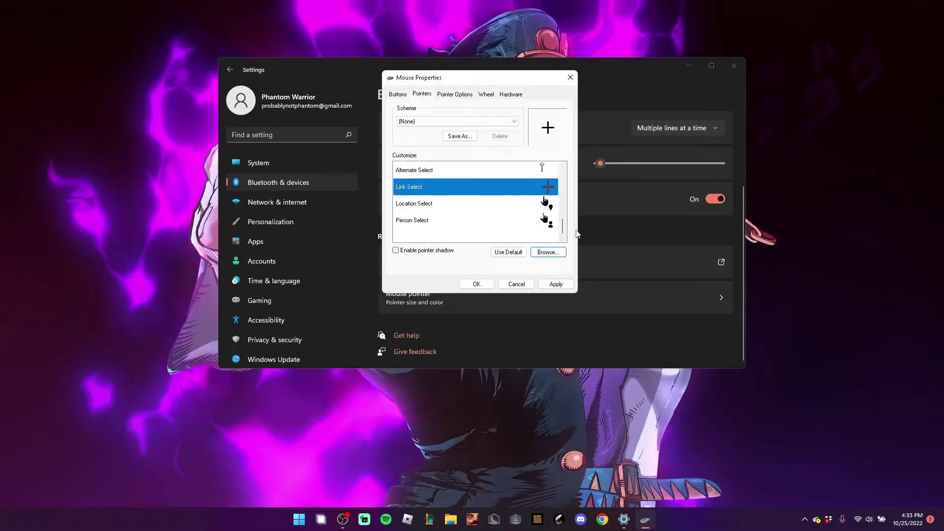
{"action": "key", "text": "Return"}
{"action": "scroll", "coordinate": [492, 163], "scroll_direction": "down", "scroll_amount": 6}
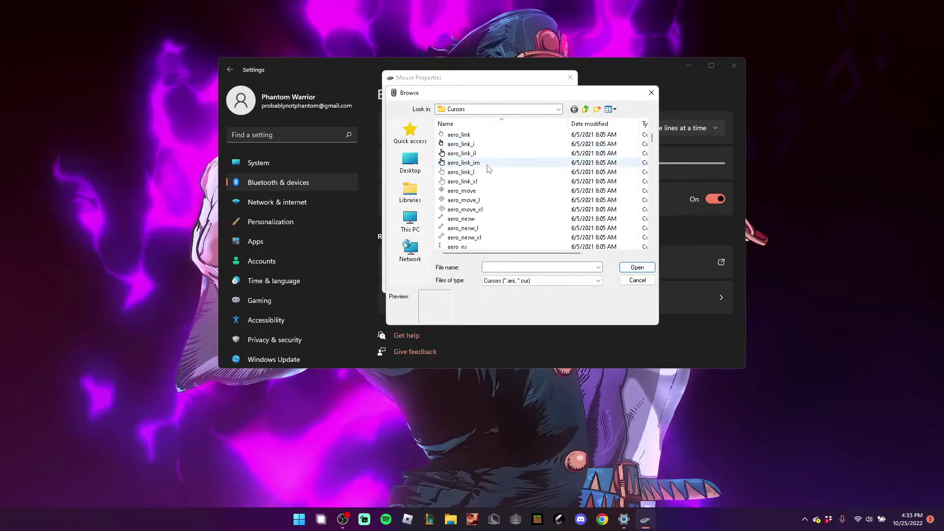
{"action": "scroll", "coordinate": [482, 218], "scroll_direction": "down", "scroll_amount": 3}
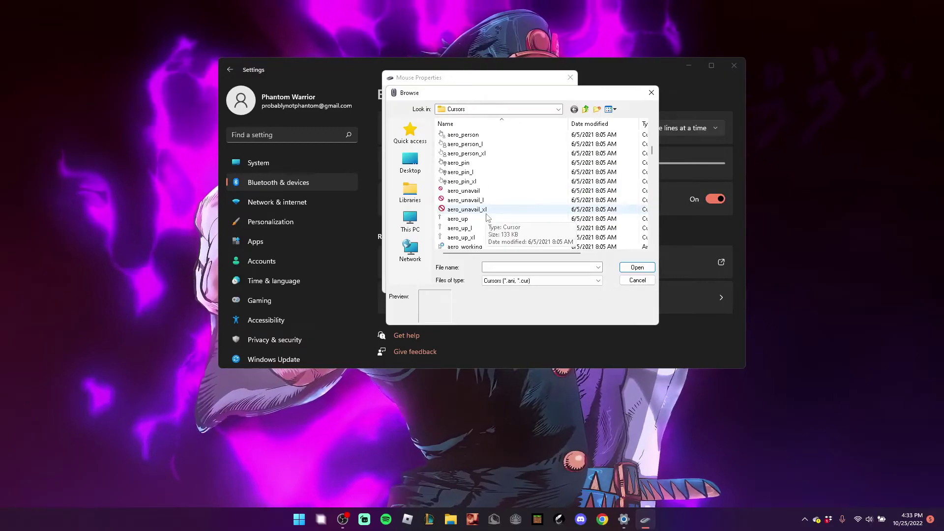
{"action": "scroll", "coordinate": [487, 218], "scroll_direction": "down", "scroll_amount": 5}
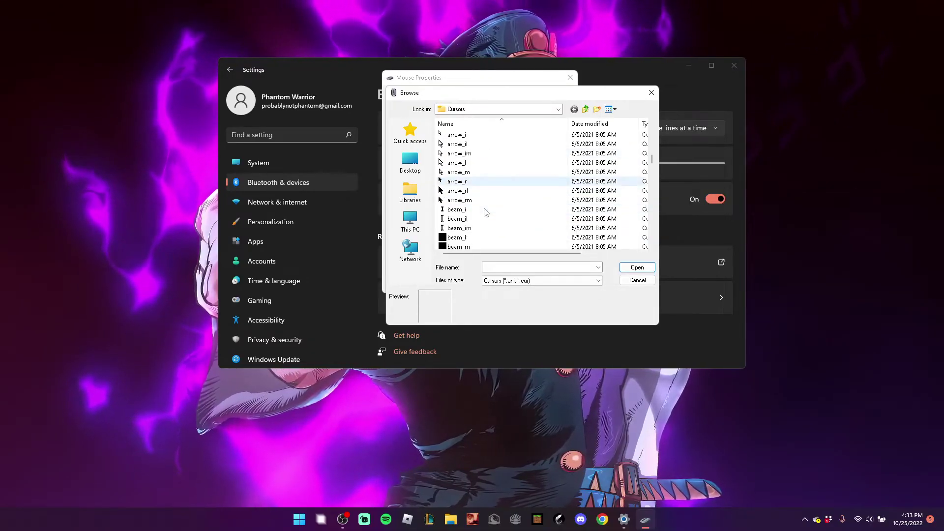
{"action": "left_click", "coordinate": [445, 192]}
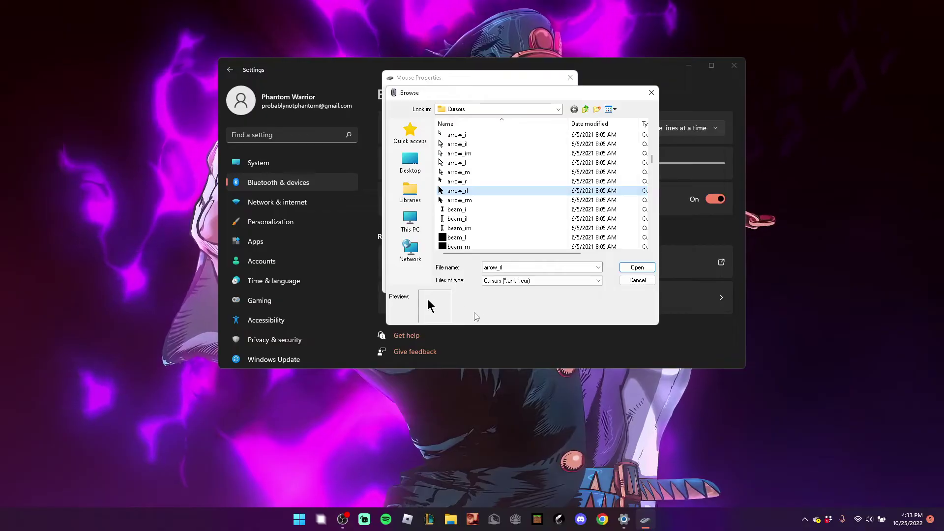
{"action": "left_click", "coordinate": [637, 281]}
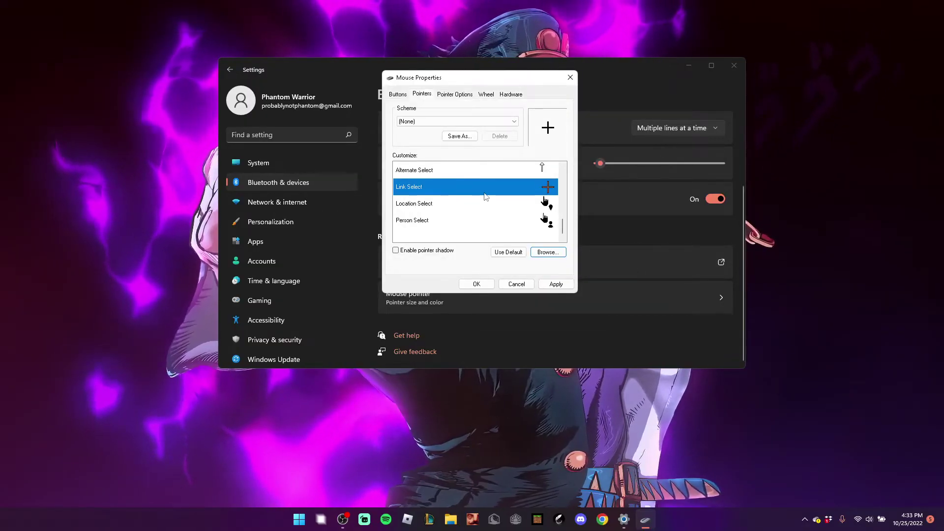
{"action": "scroll", "coordinate": [510, 212], "scroll_direction": "up", "scroll_amount": 5}
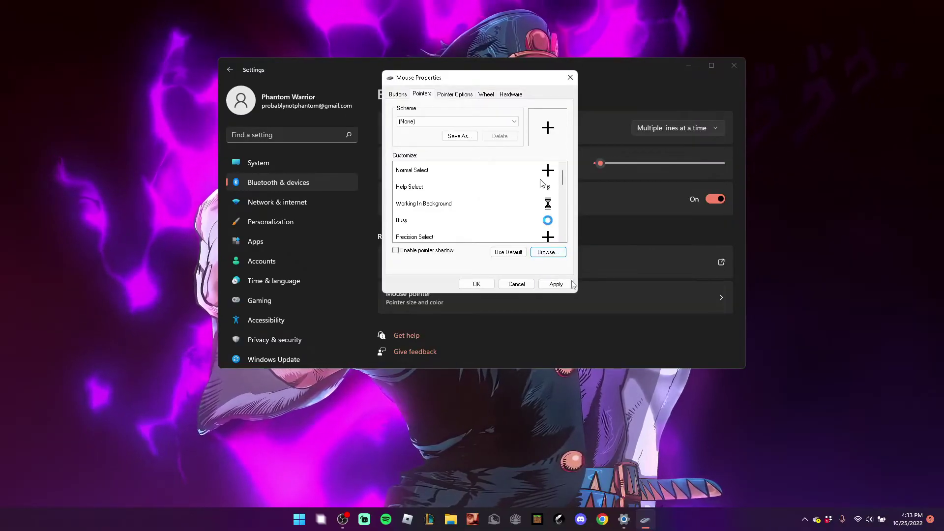
{"action": "left_click", "coordinate": [558, 287]}
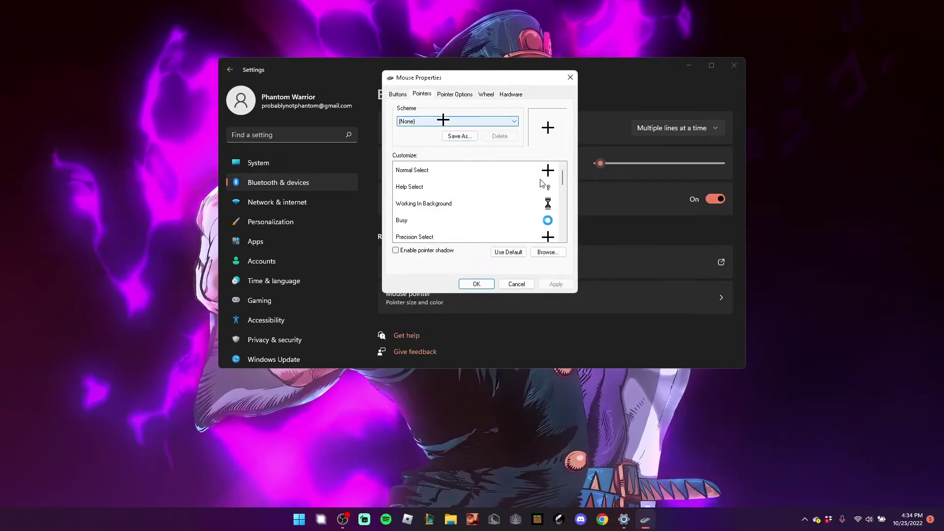
{"action": "left_click_drag", "start_coordinate": [446, 84], "coordinate": [455, 85]}
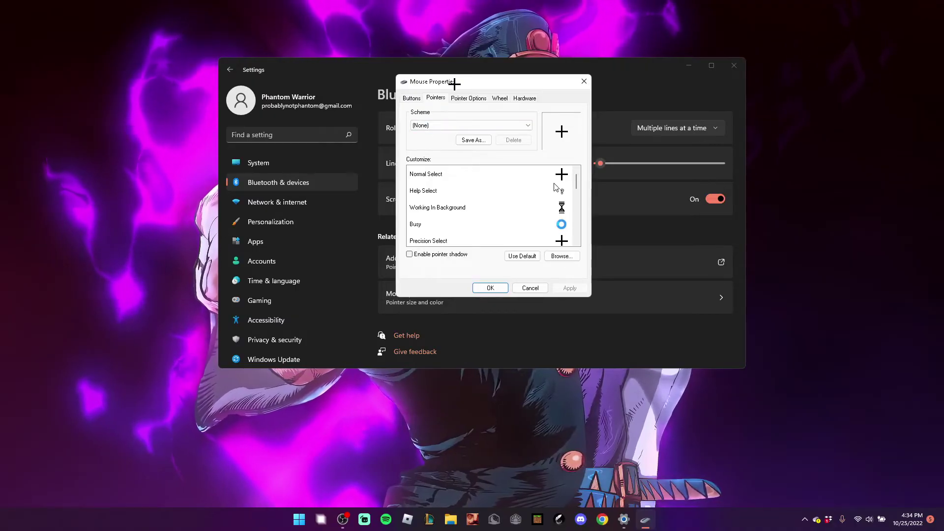
{"action": "mouse_move", "coordinate": [454, 83]}
{"action": "left_mouse_down"}
{"action": "mouse_move", "coordinate": [413, 78]}
{"action": "mouse_move", "coordinate": [458, 78]}
{"action": "left_mouse_up"}
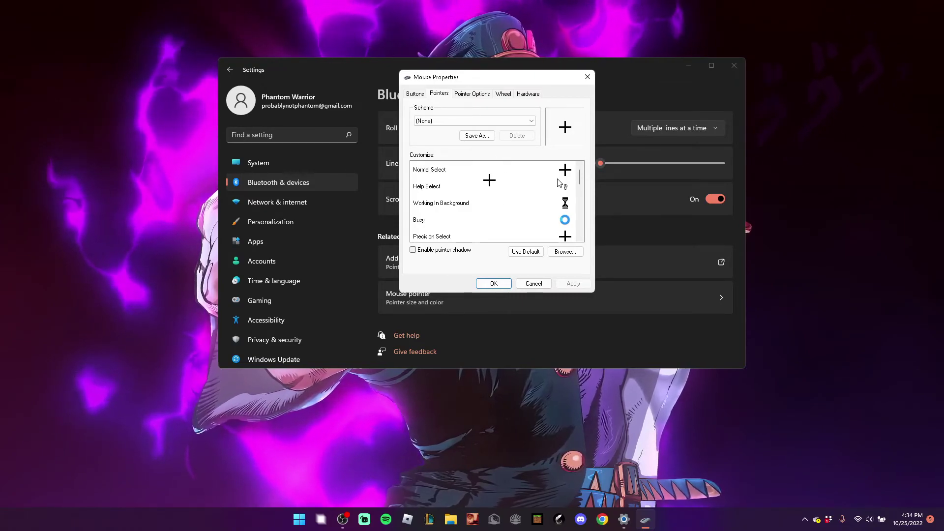
{"action": "scroll", "coordinate": [472, 187], "scroll_direction": "down", "scroll_amount": 5}
{"action": "scroll", "coordinate": [497, 207], "scroll_direction": "up", "scroll_amount": 3}
{"action": "scroll", "coordinate": [482, 211], "scroll_direction": "up", "scroll_amount": 2}
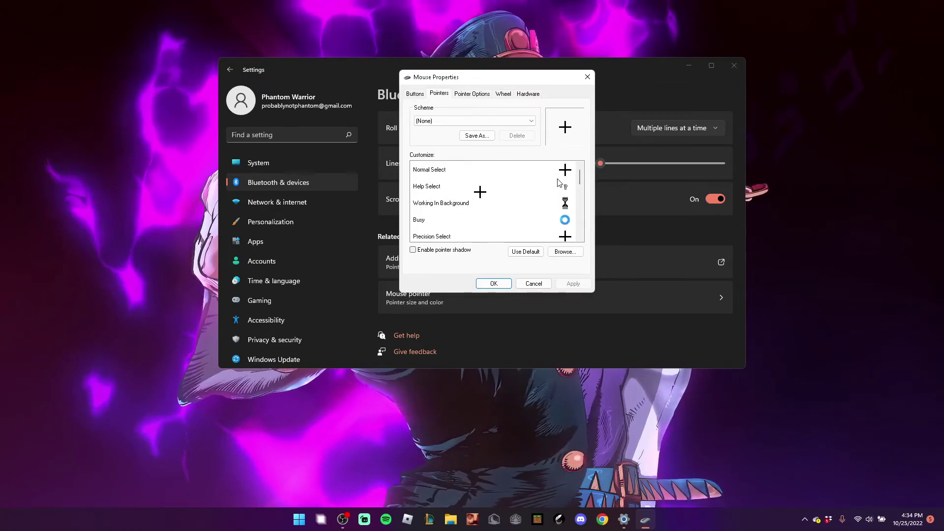